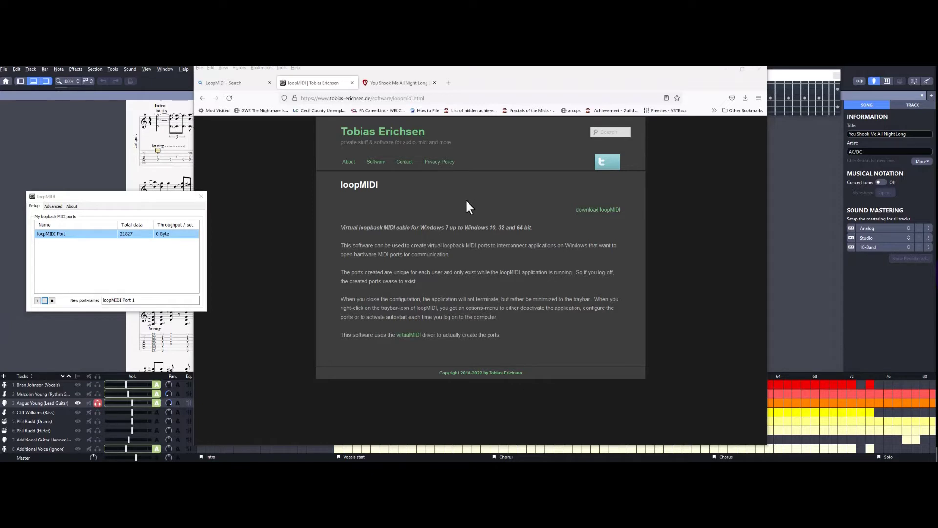
left_click_drag(145, 198, 481, 185)
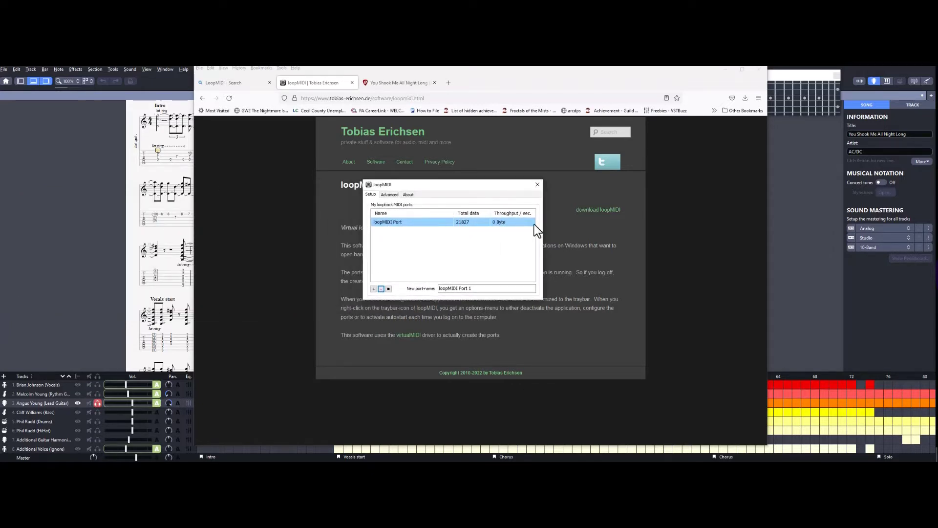
left_click(373, 289)
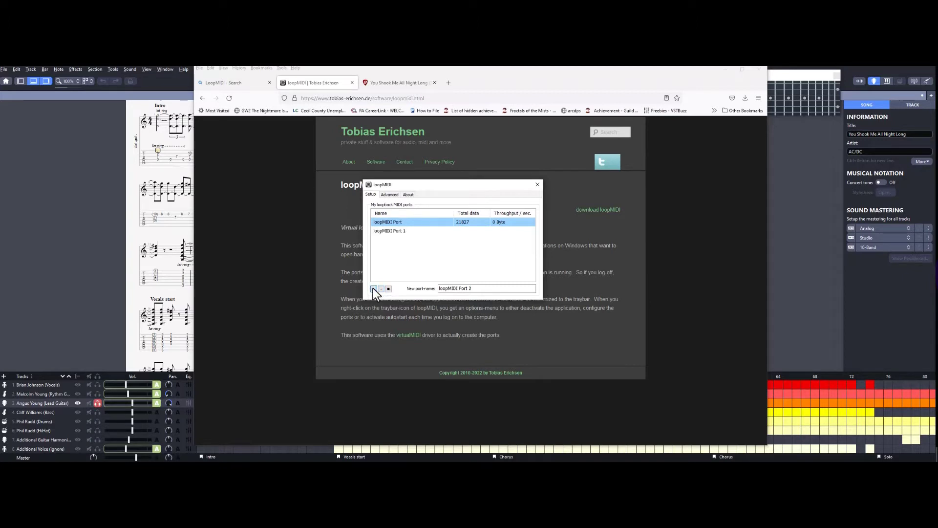
left_click(401, 230)
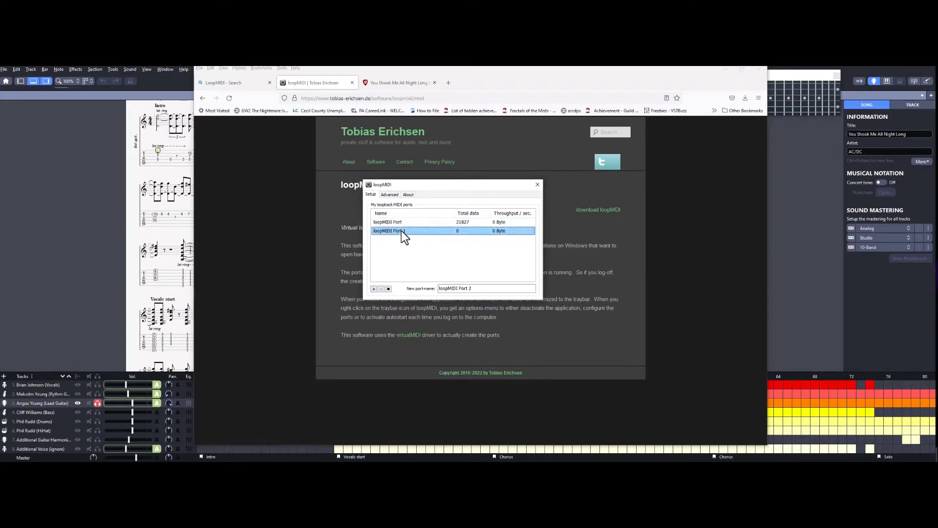
left_click(382, 289)
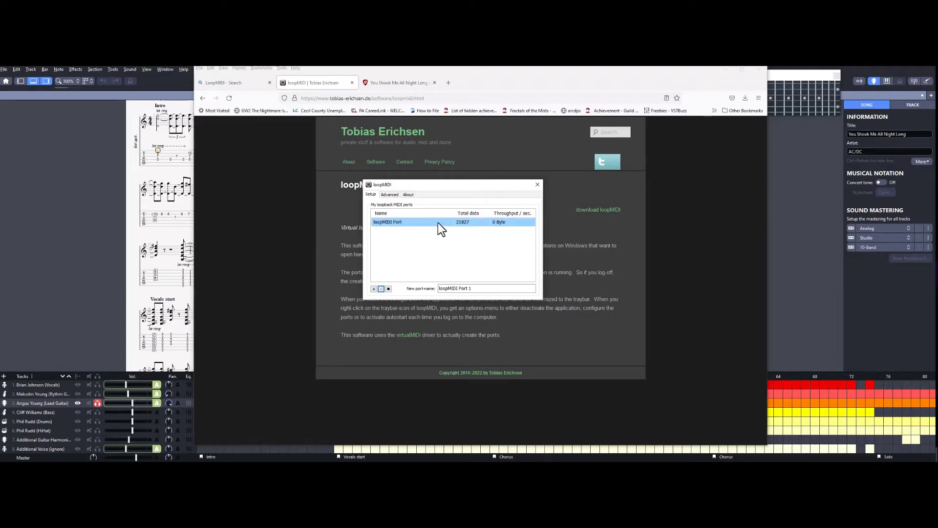
left_click_drag(442, 186, 245, 205)
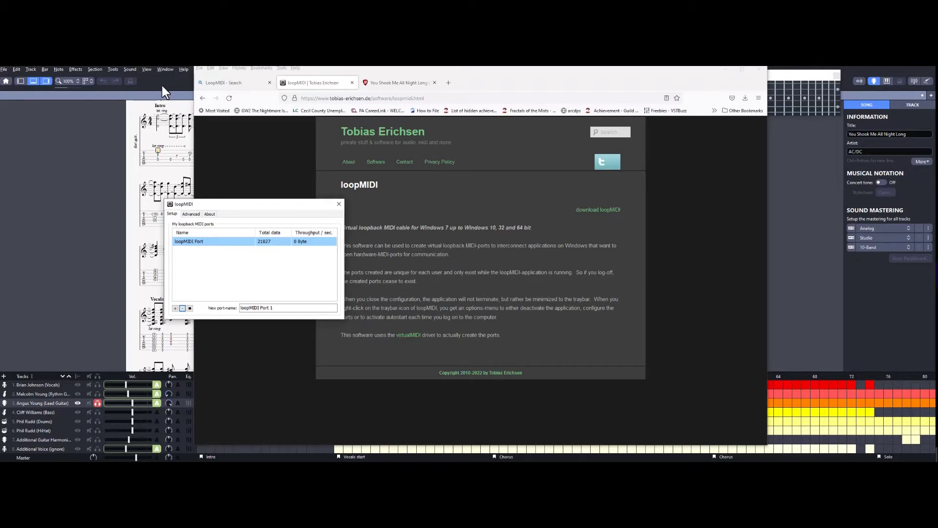
Step: Show theguitarlesson.com download page for 'You Shook Me All Night Long (3) – ACDC' in Firefox
left_click(380, 84)
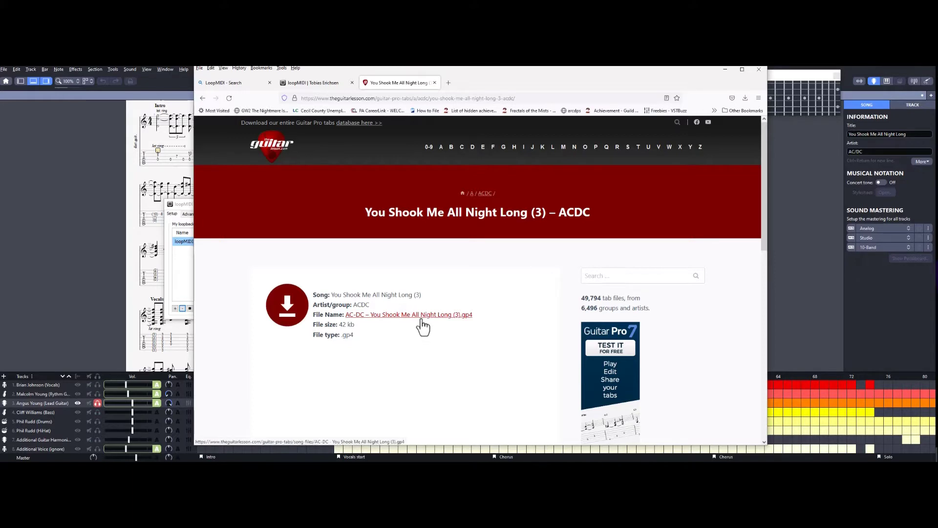
left_click(165, 76)
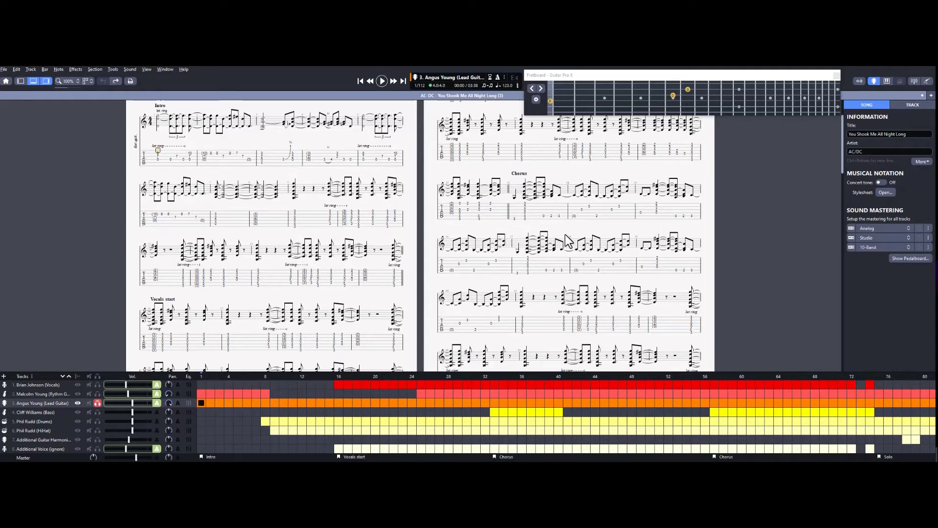
key("space")
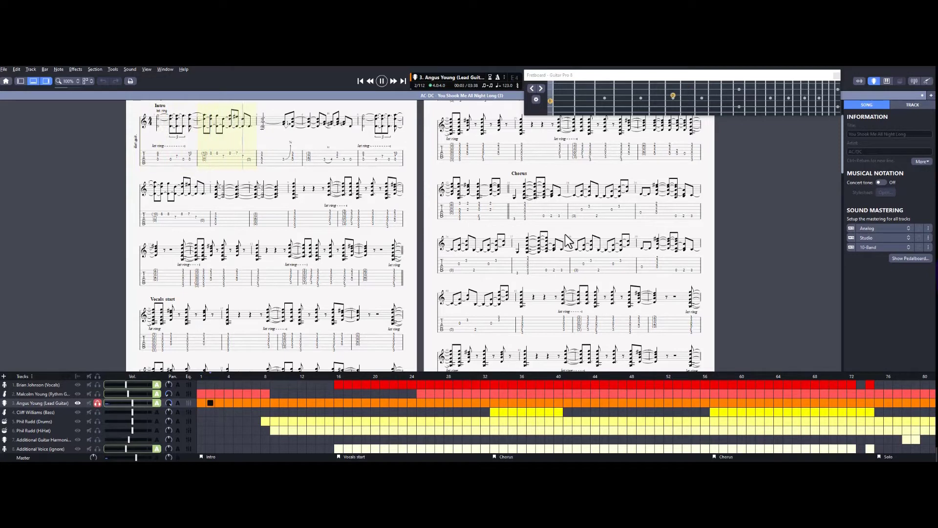
key("space")
left_click(359, 78)
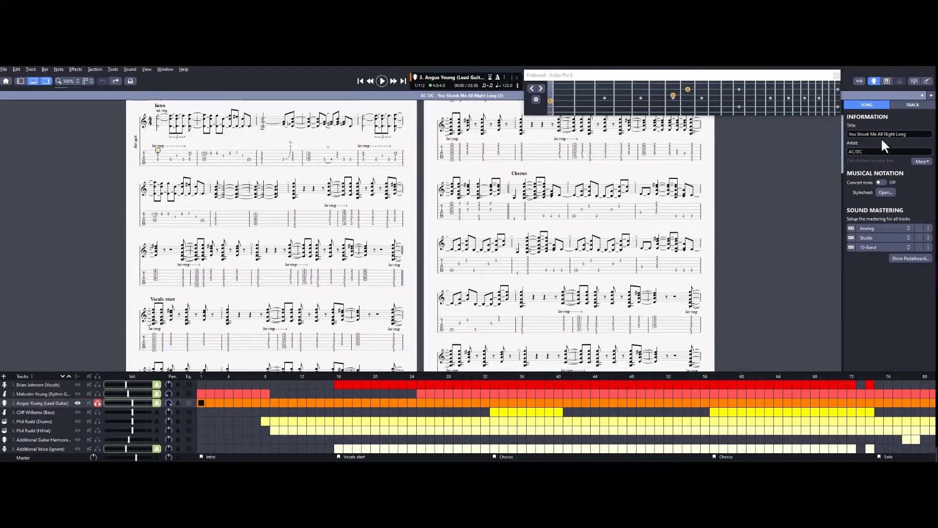
Step: Switch the Lead Guitar track's sound to MIDI output on loopMIDI Port 1, channels 3 and 4
left_click(905, 104)
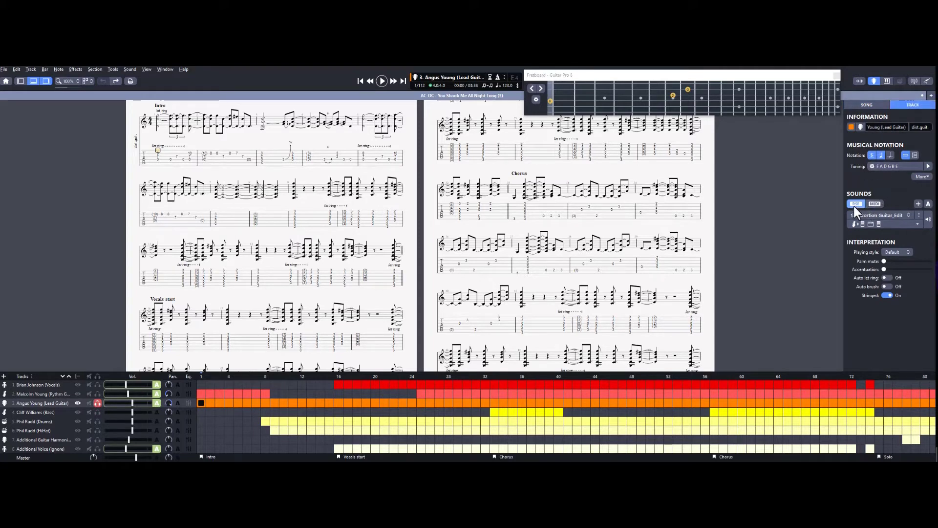
left_click(872, 204)
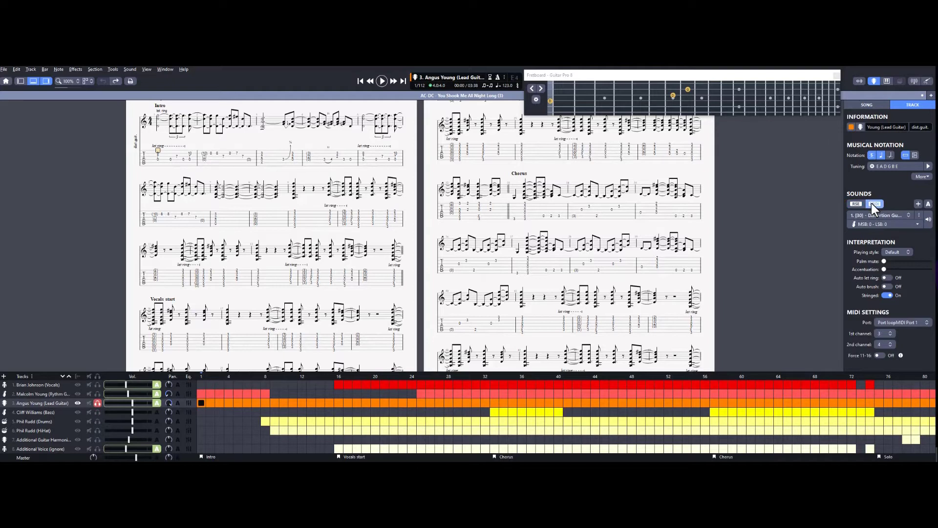
left_click(883, 323)
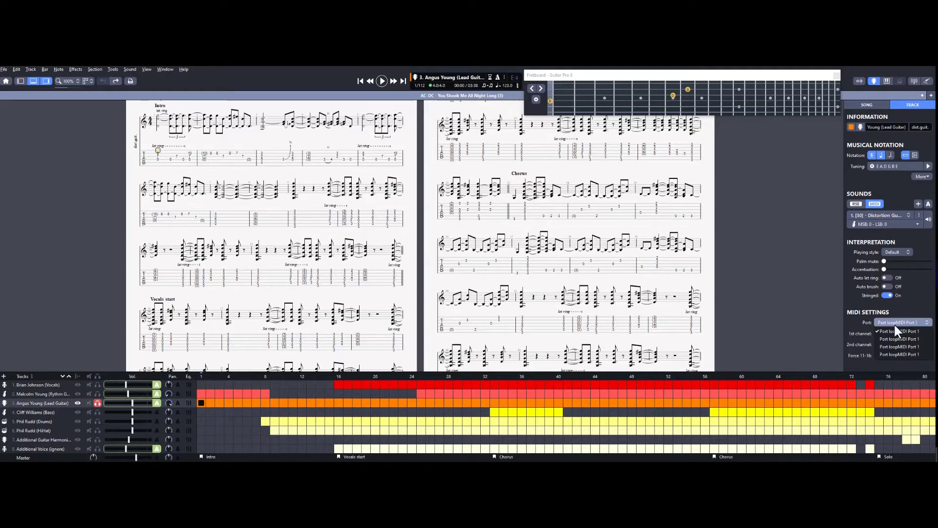
left_click(900, 308)
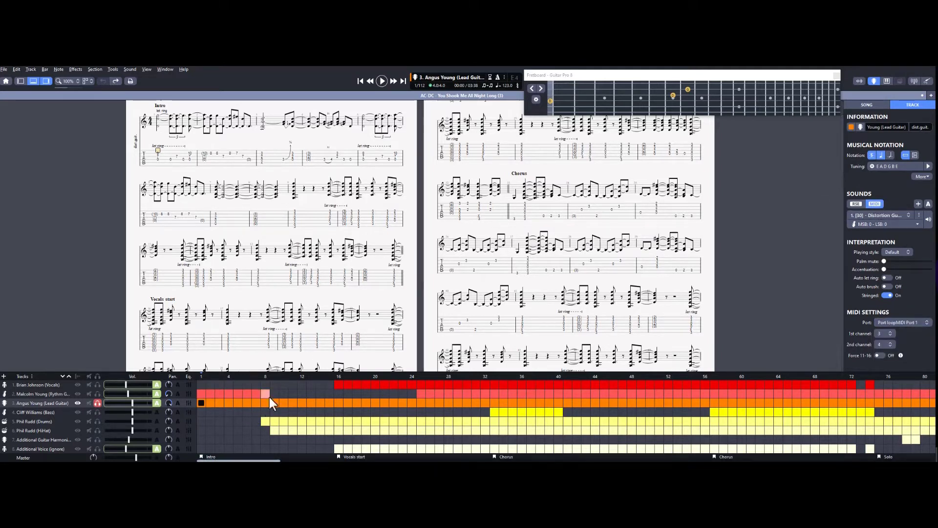
Step: Confirm Ample Guitar standalone takes MIDI input from loopMIDI Port, then start Guitar Pro playback
key("alt+Tab")
key("Tab")
key("Tab")
key("Tab")
key("Tab")
key("Tab")
key("Tab")
key("Tab")
key("Tab")
key("Tab")
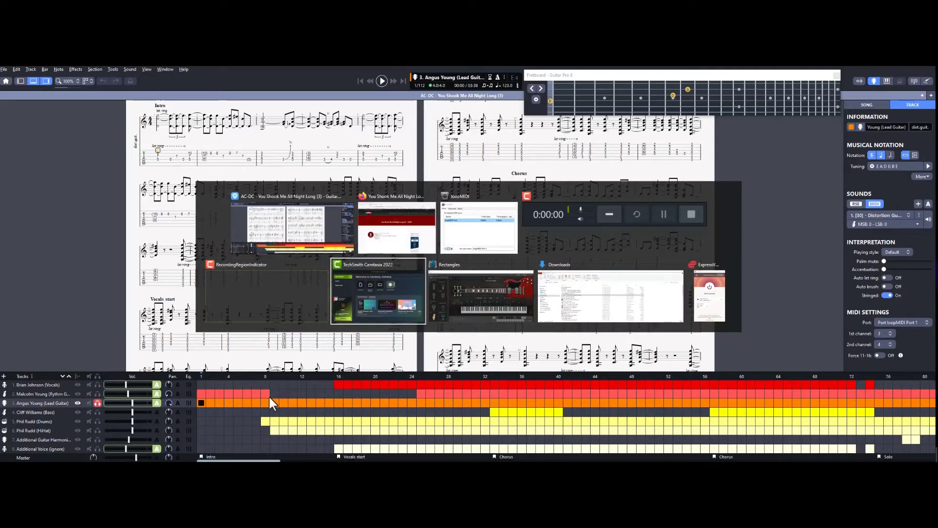
key("Tab")
key("Tab")
key("Tab")
key("Tab")
key("Tab")
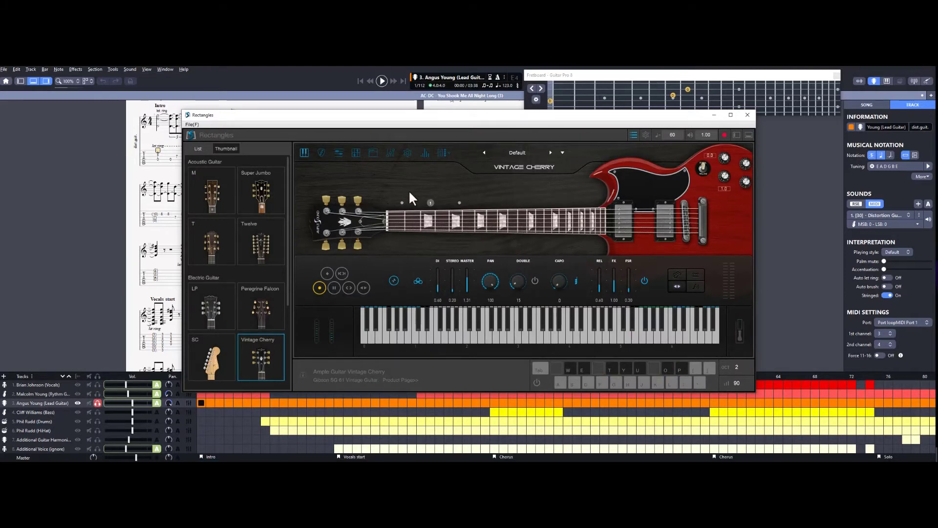
left_click(646, 136)
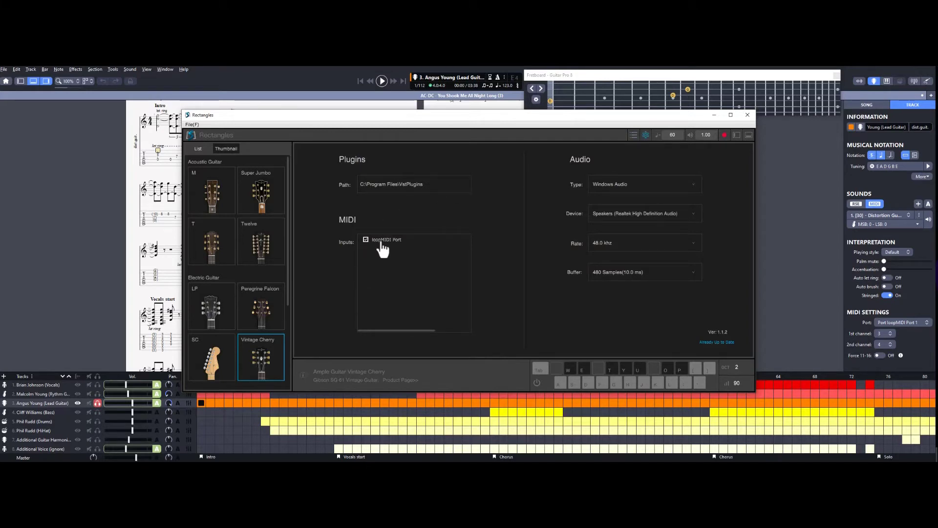
left_click(633, 136)
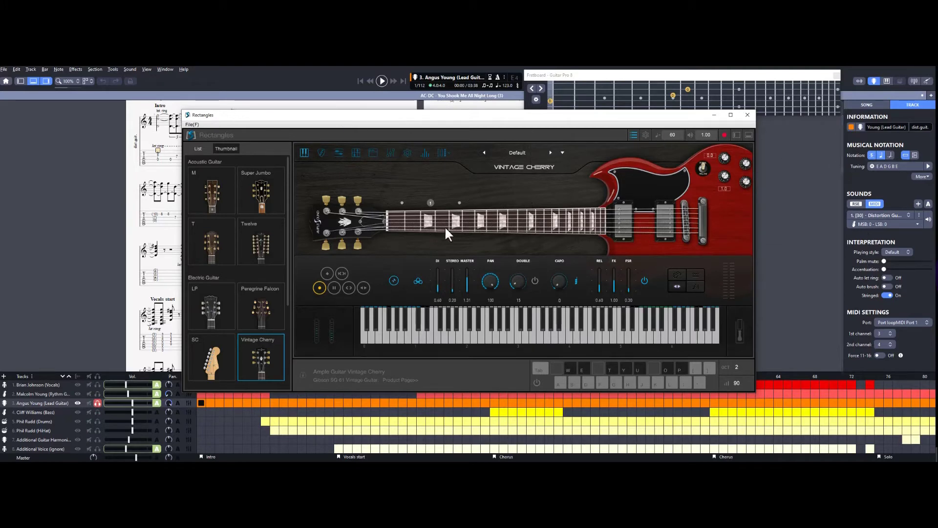
left_click(380, 81)
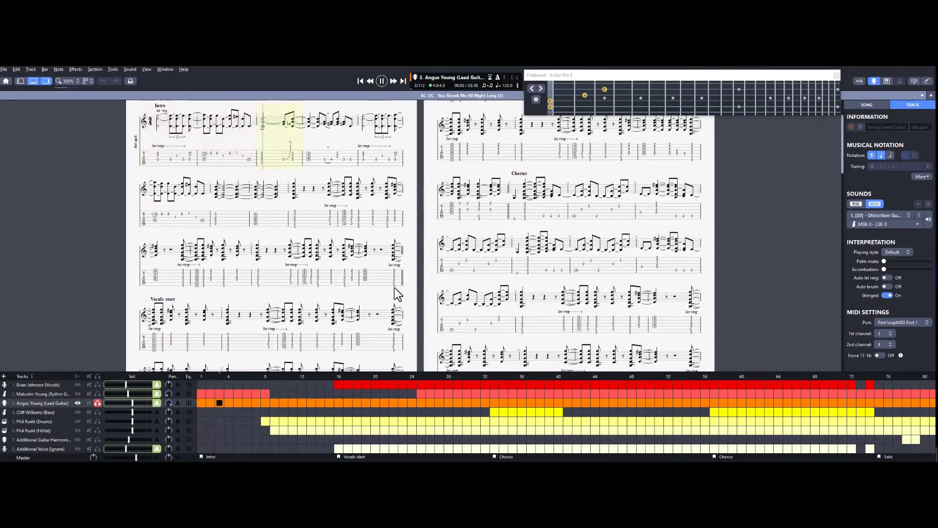
Step: Move the Ample Guitar window aside, stop Guitar Pro playback and rewind to bar 1
key("alt+Tab")
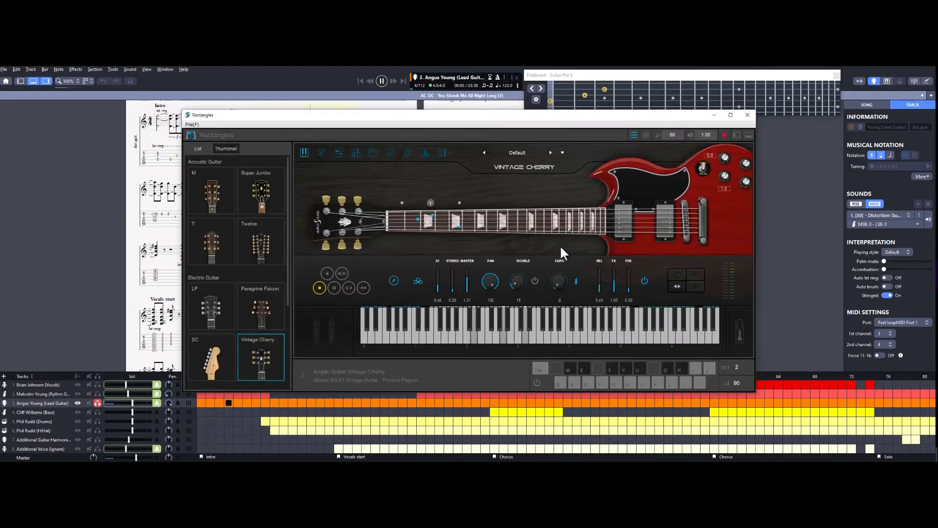
left_click_drag(437, 119, 496, 152)
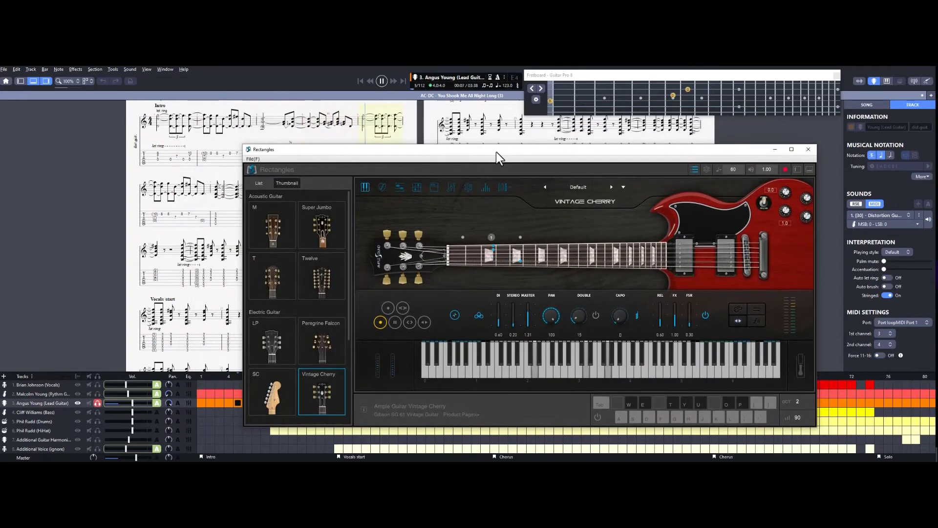
left_click(381, 78)
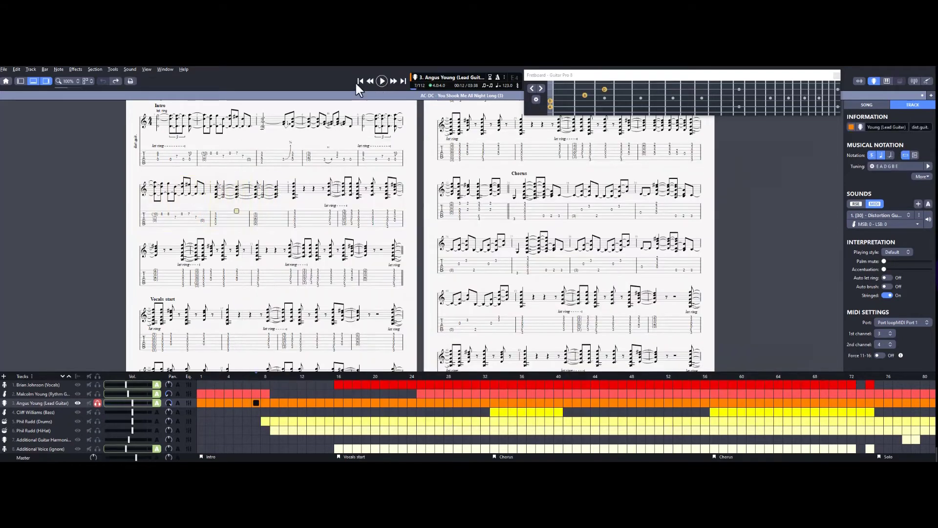
left_click(359, 83)
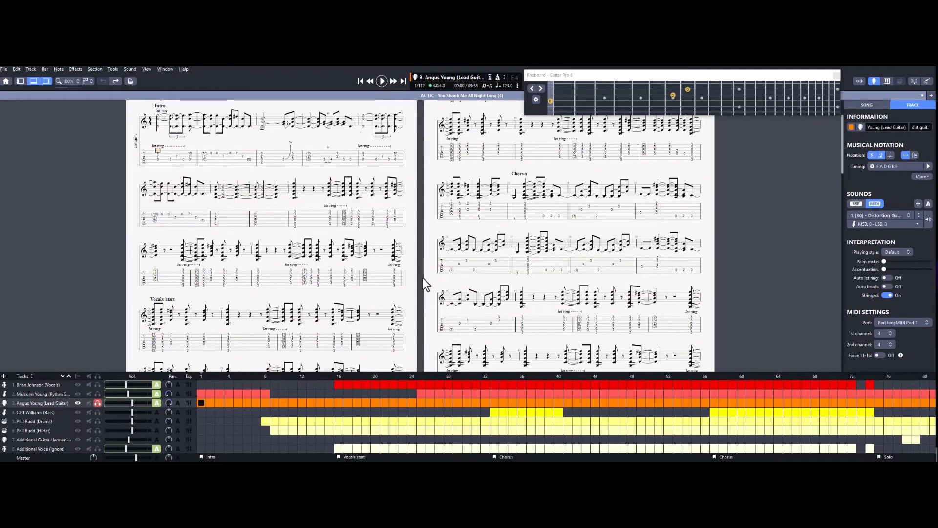
key("alt+Tab")
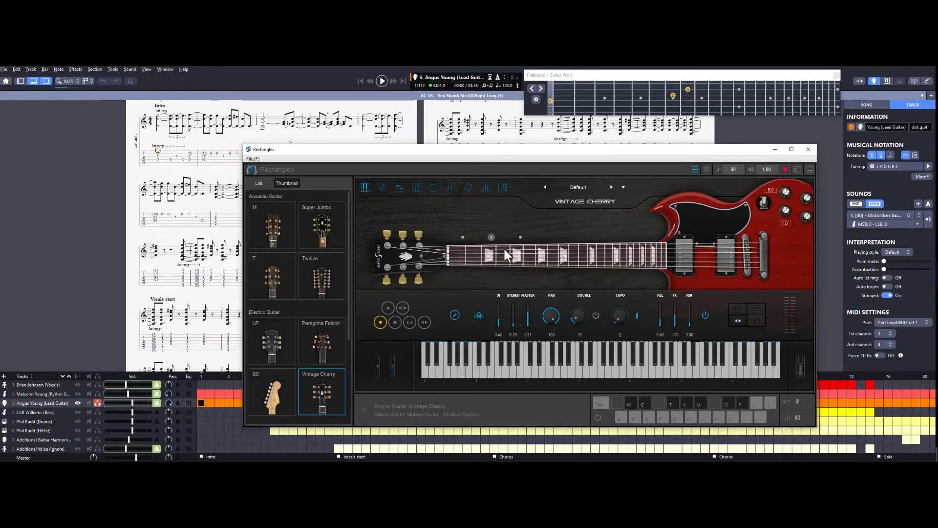
Step: Close the standalone Ample Guitar window
left_click(811, 151)
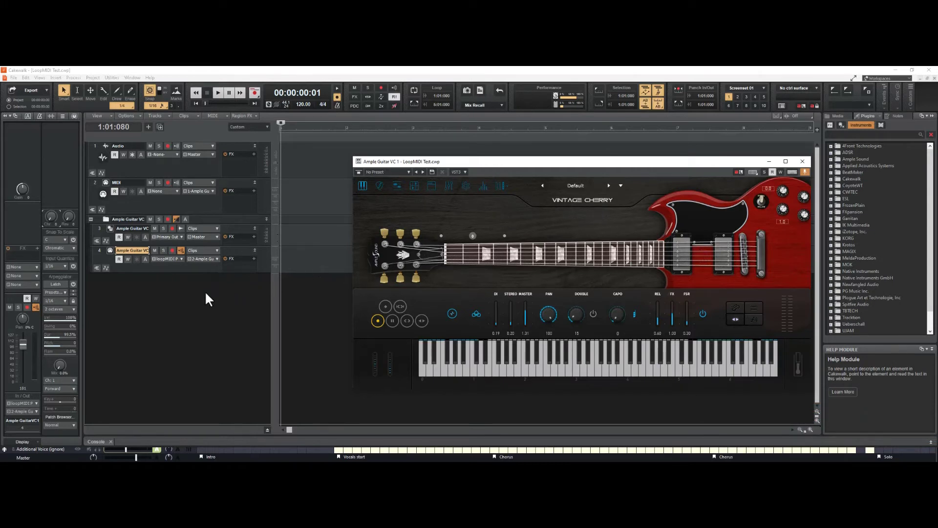
left_click(23, 78)
left_click(46, 196)
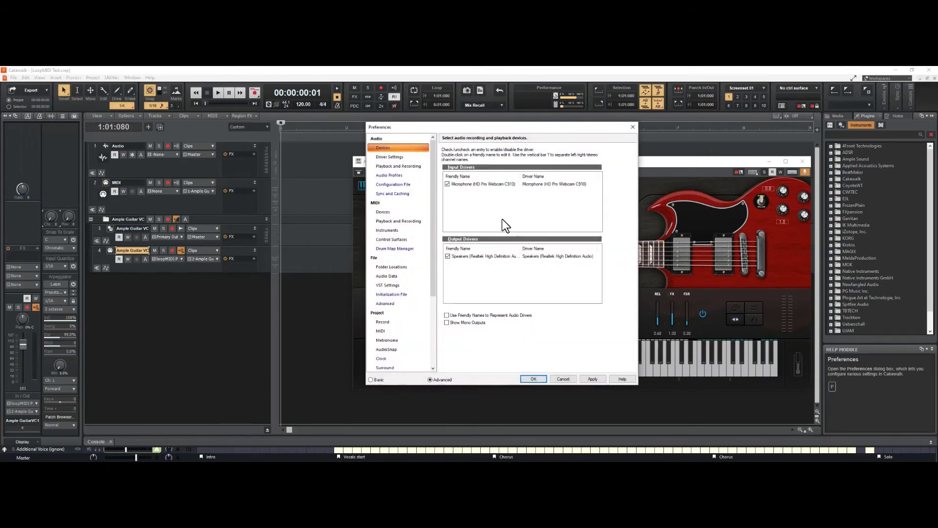
left_click(381, 213)
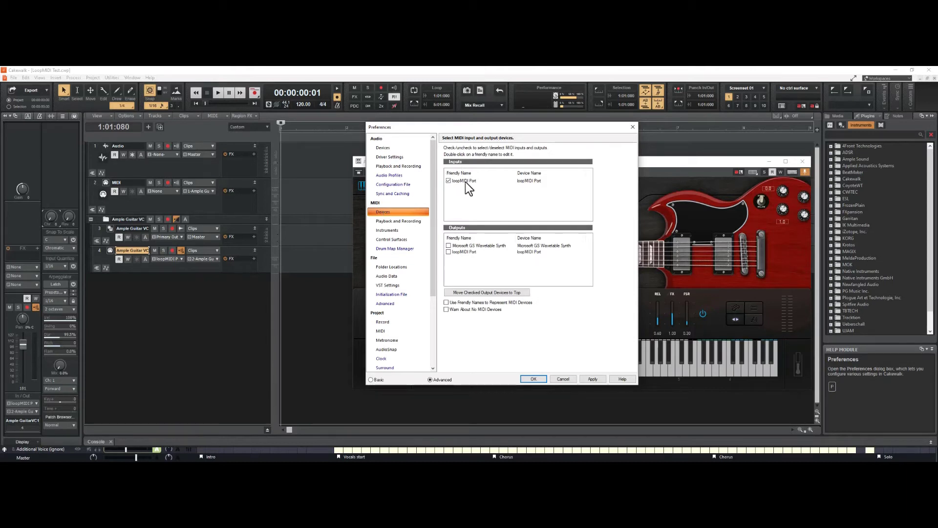
left_click(533, 379)
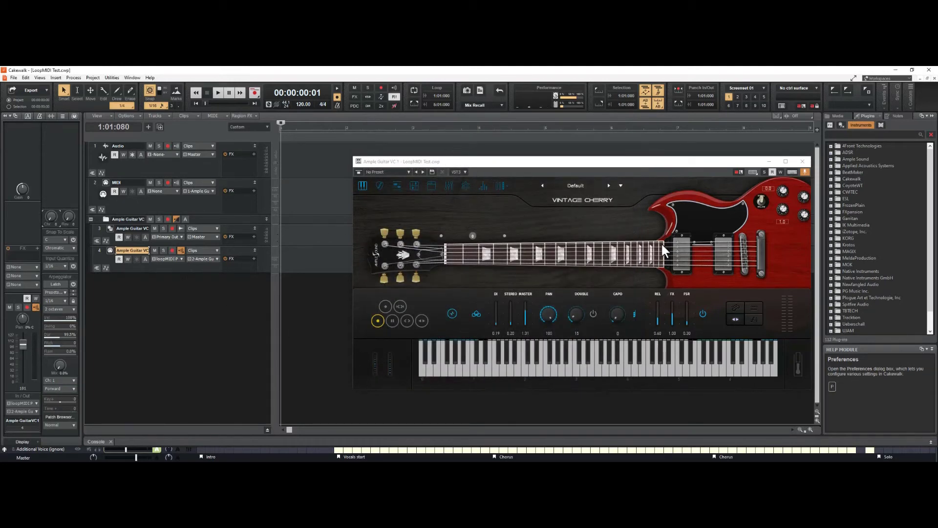
Step: Verify Cakewalk's Ample Guitar track 4 input is loopMIDI Port on MIDI Omni, then return to Guitar Pro 8
left_click(180, 259)
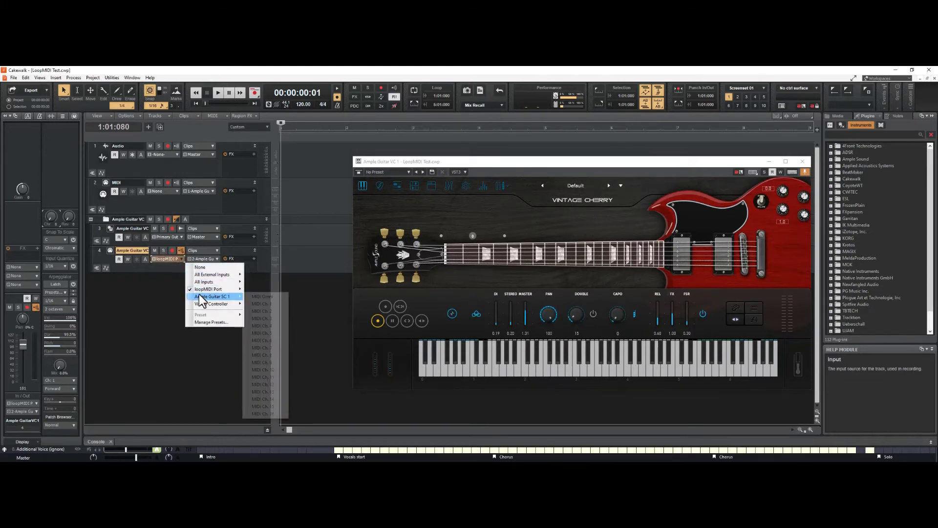
mouse_move(206, 291)
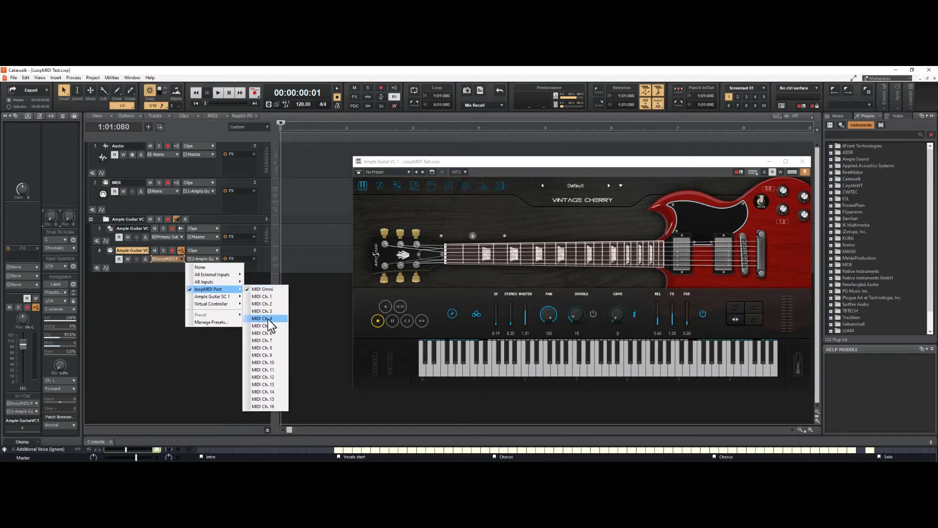
left_click(443, 288)
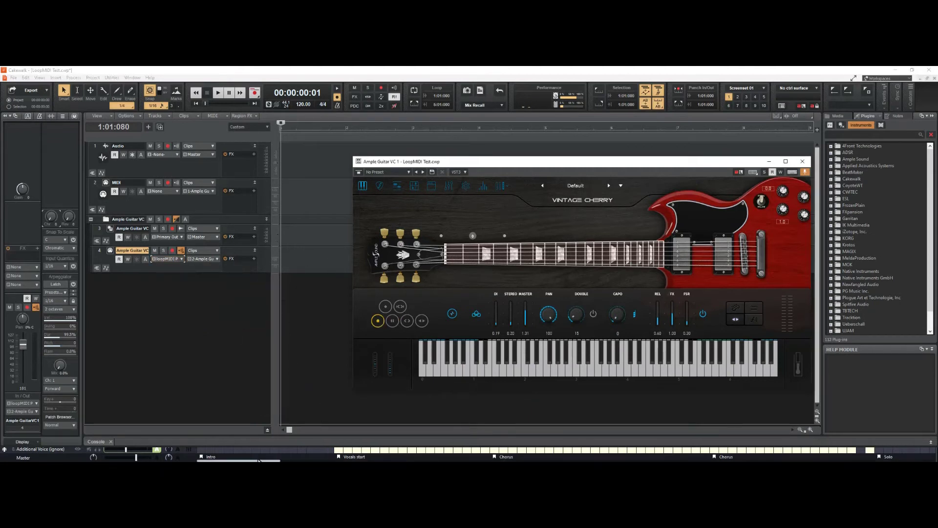
key("super+Tab")
Step: Play the song through loopMIDI while watching Cakewalk's guitar plugin, stop it, and close Cakewalk
left_click(421, 165)
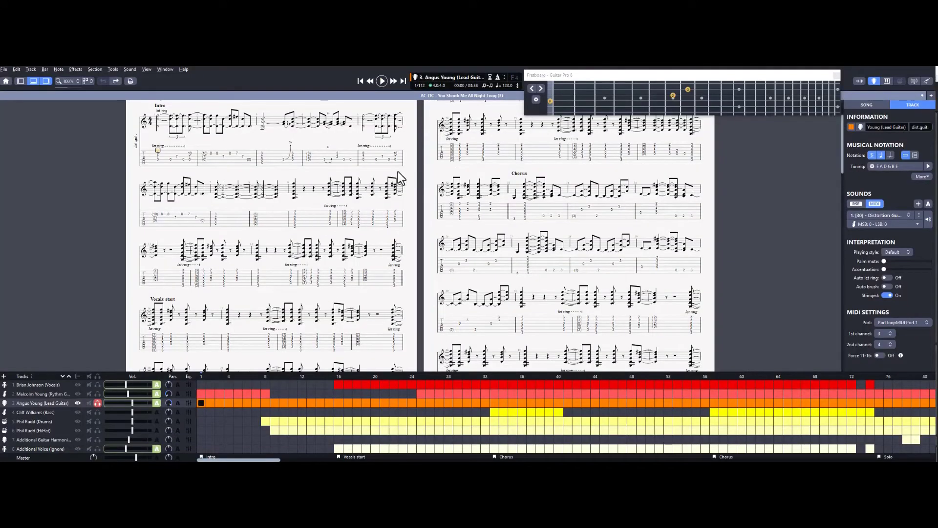
left_click(382, 81)
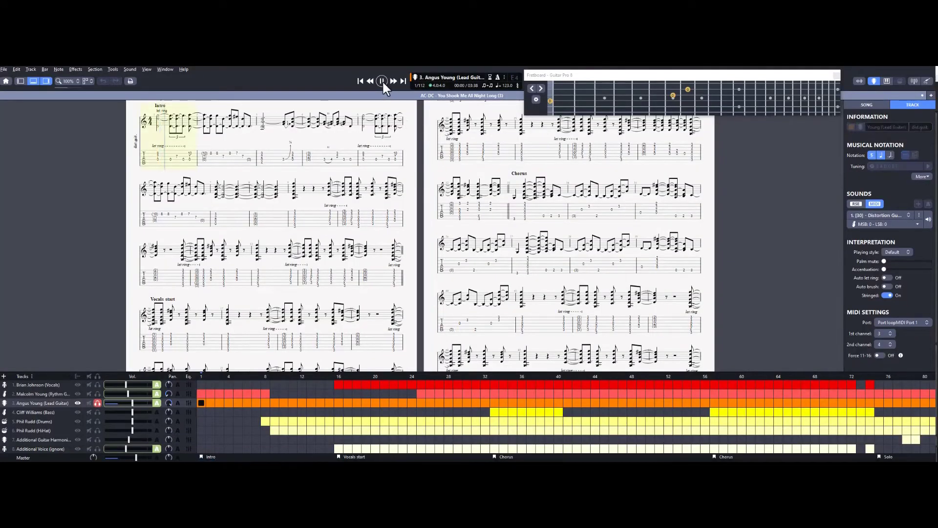
key("alt+Tab")
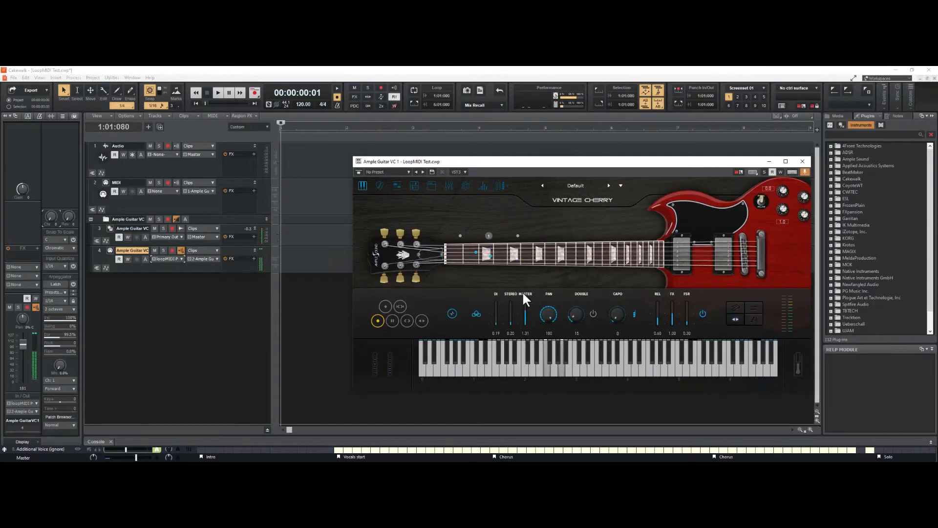
key("alt+Tab")
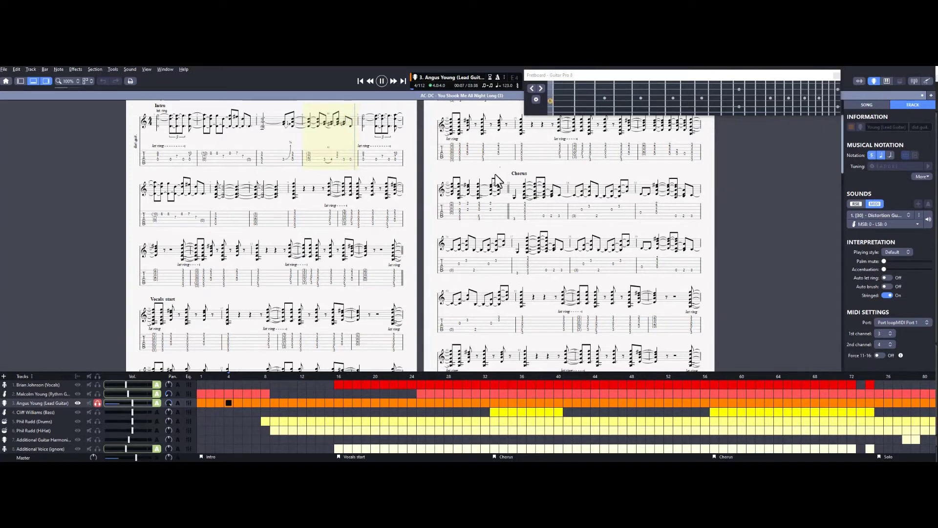
left_click(383, 81)
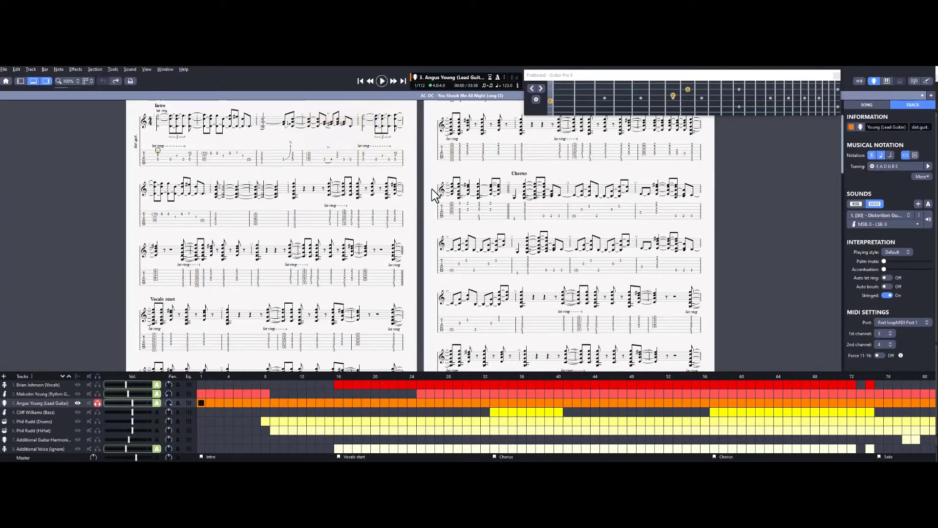
key("alt+Tab")
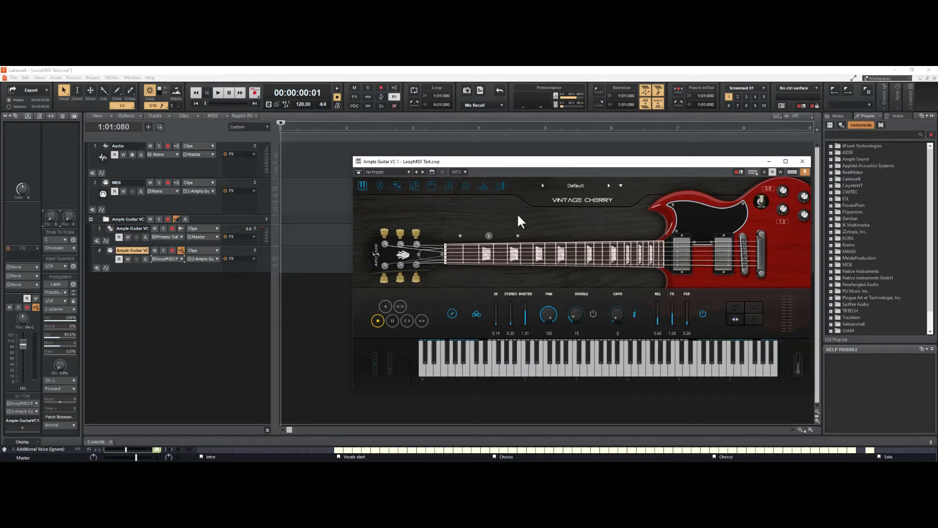
left_click(929, 70)
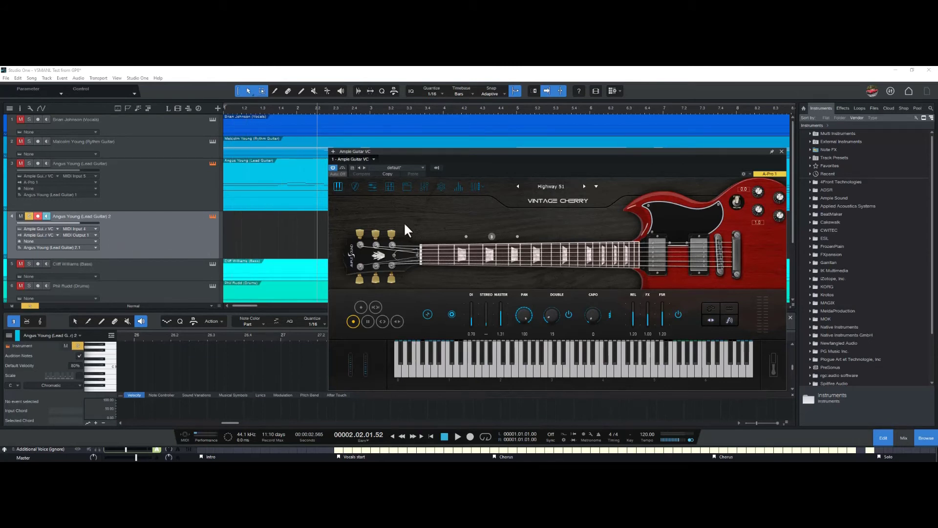
Step: Add a generic New Instrument under Studio One Options > External Devices
left_click(136, 77)
left_click(150, 169)
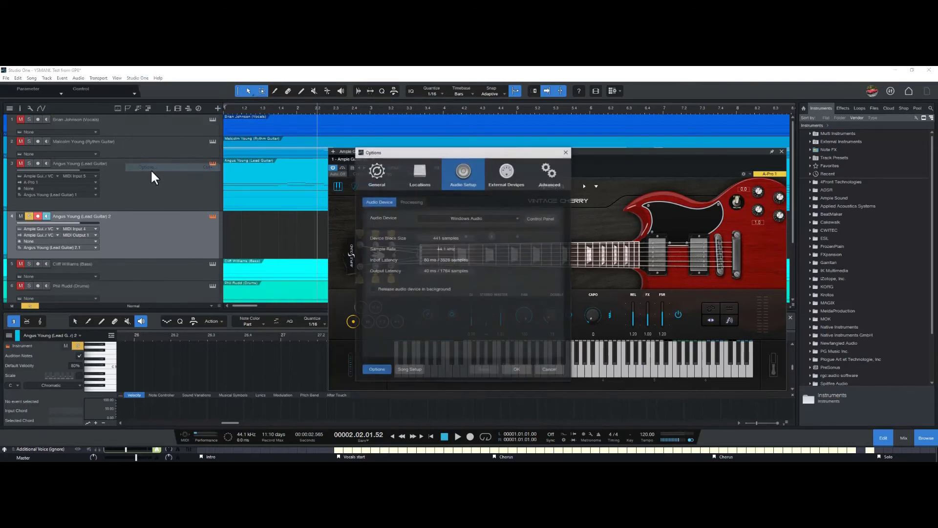
left_click(499, 181)
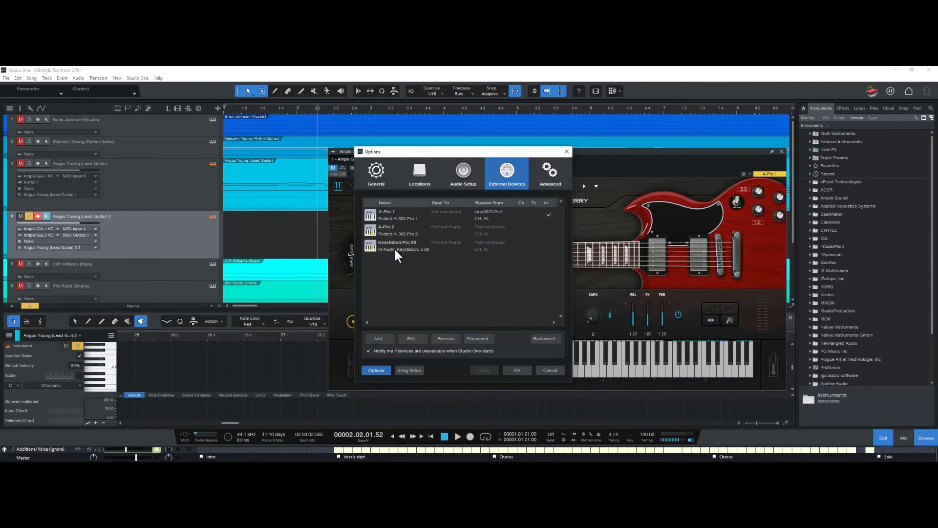
left_click(377, 339)
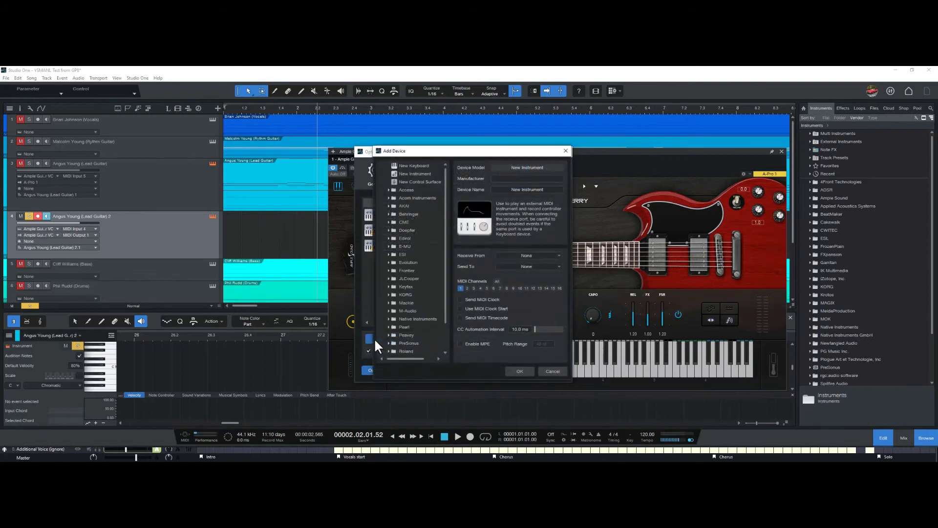
left_click(404, 174)
left_click(513, 371)
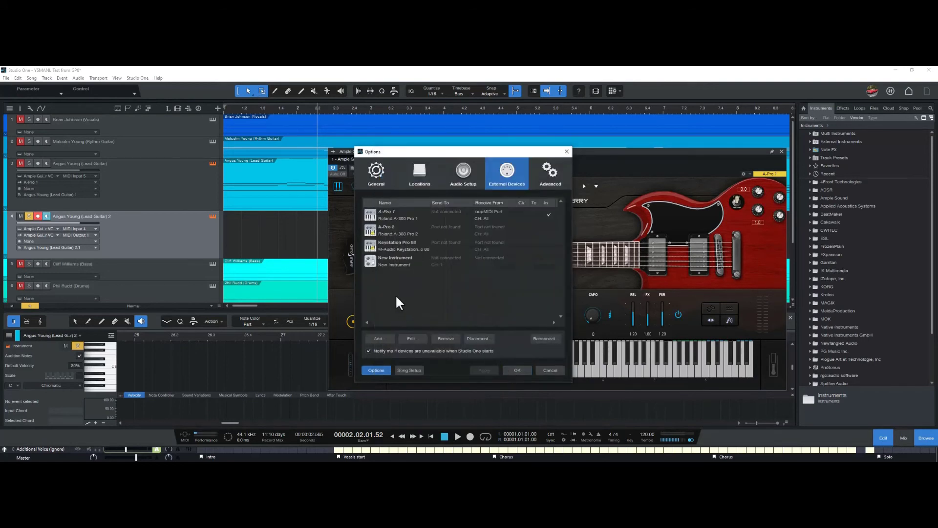
Step: Remove the New Instrument device and select A-Pro 1 in the device list
left_click(390, 262)
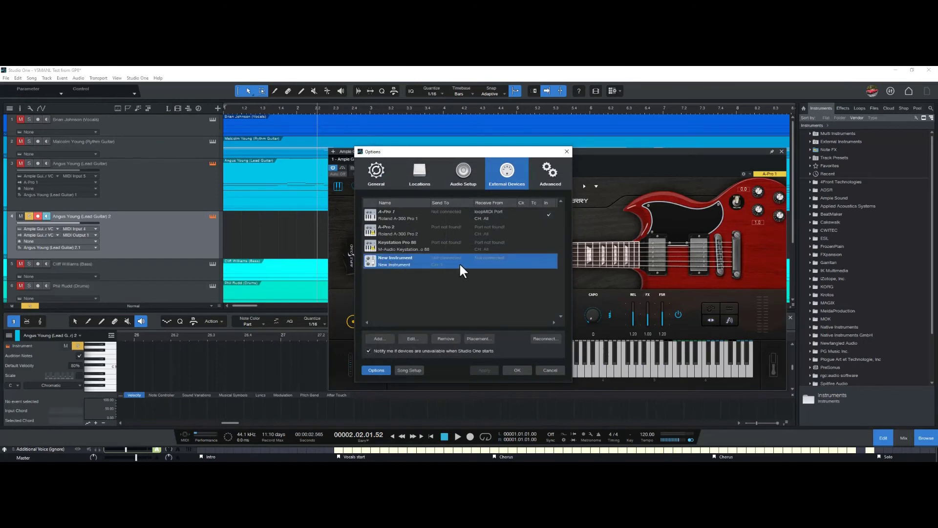
left_click(443, 337)
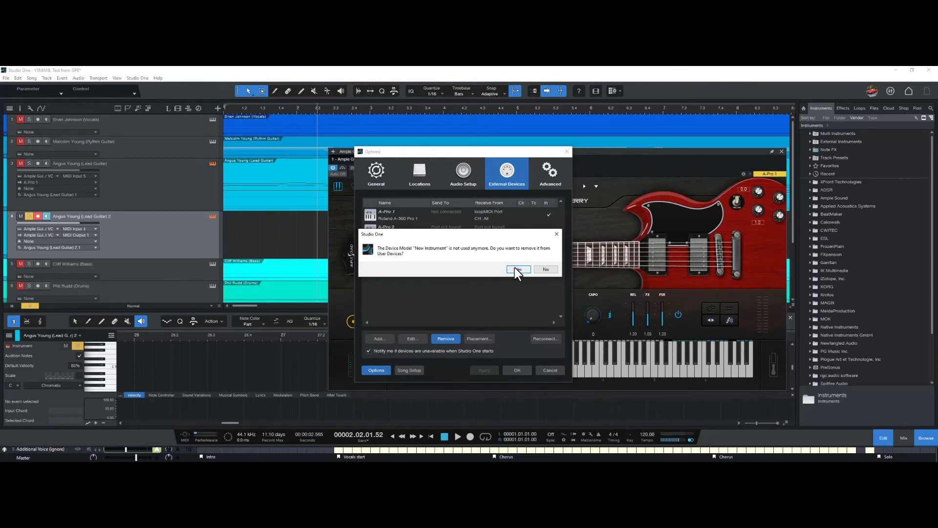
left_click(517, 269)
left_click(394, 216)
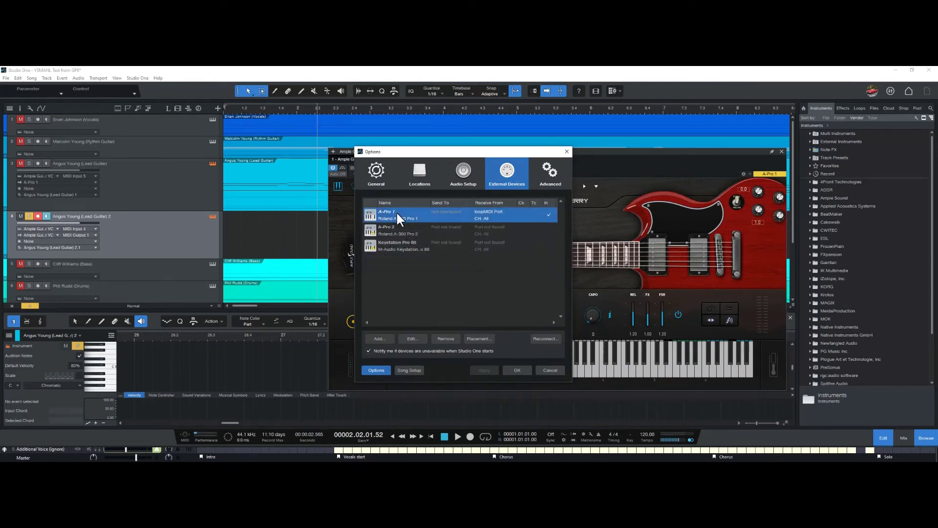
Step: Review A-Pro 1's settings receiving from loopMIDI Port and accept them
left_click(412, 338)
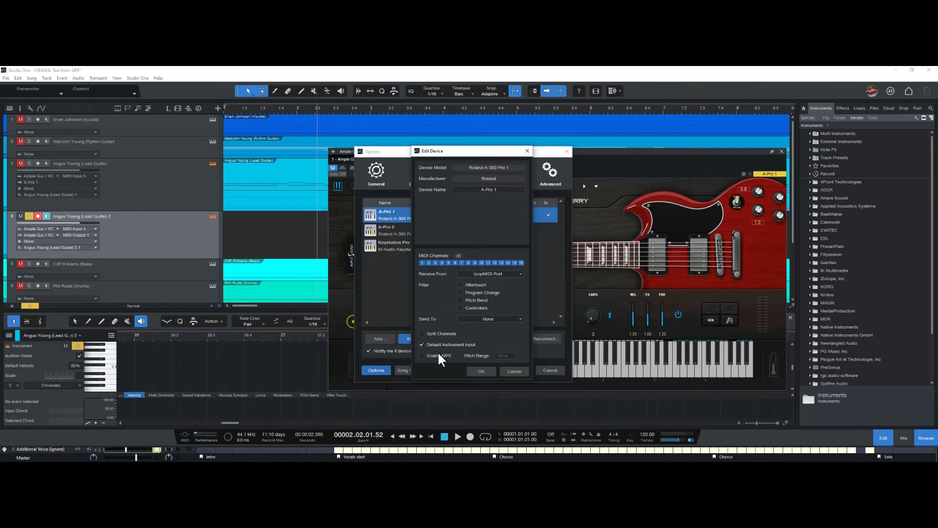
left_click(479, 371)
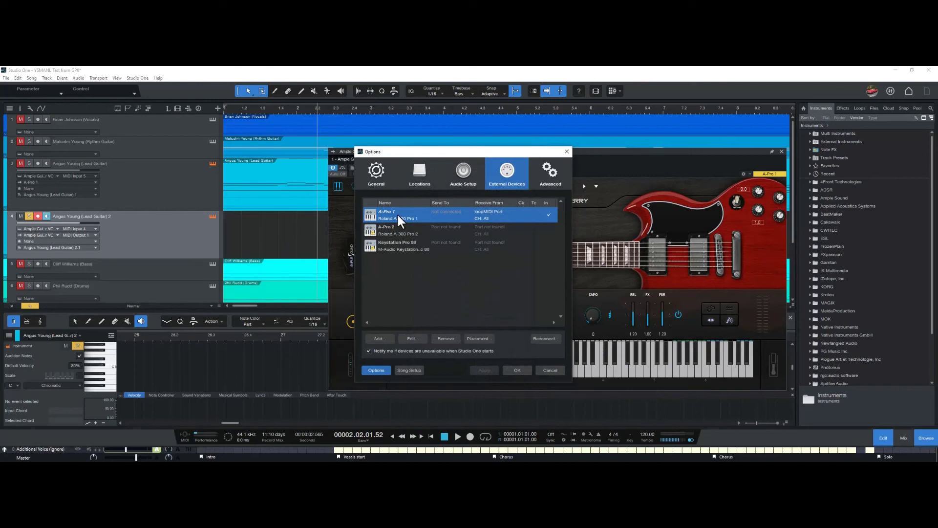
Step: Close Options and set track 4's input to A-Pro 1
left_click(517, 370)
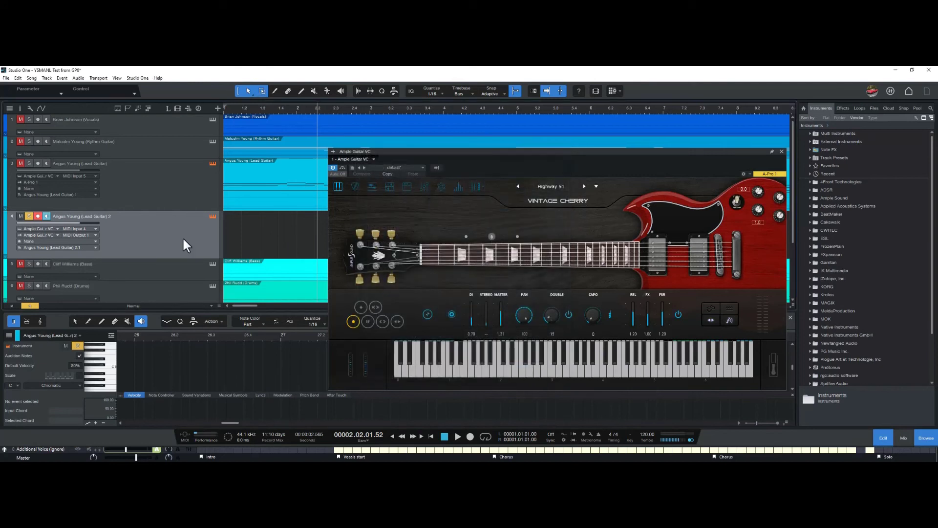
left_click(57, 228)
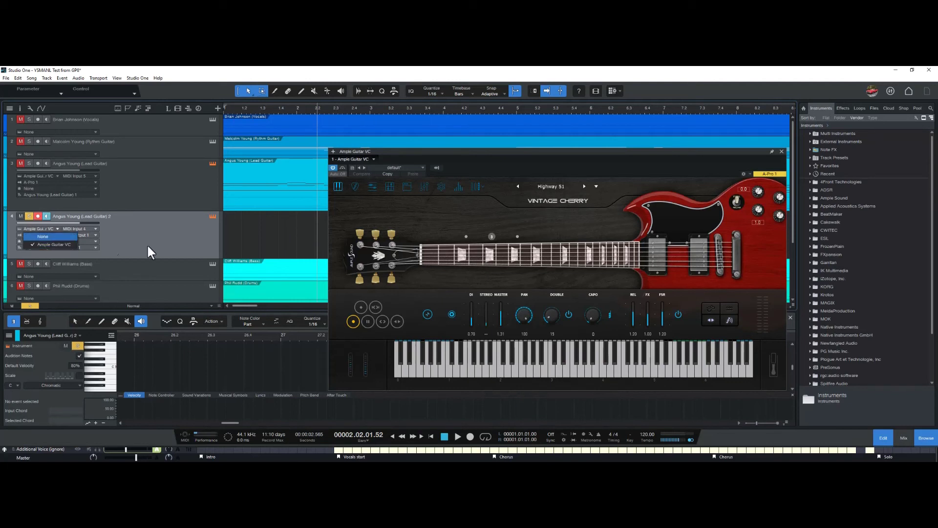
left_click(162, 238)
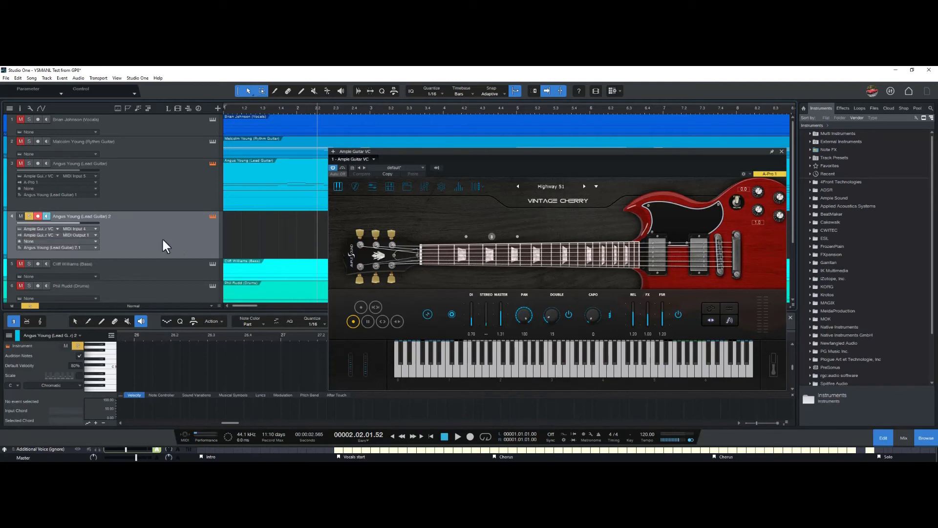
left_click(58, 235)
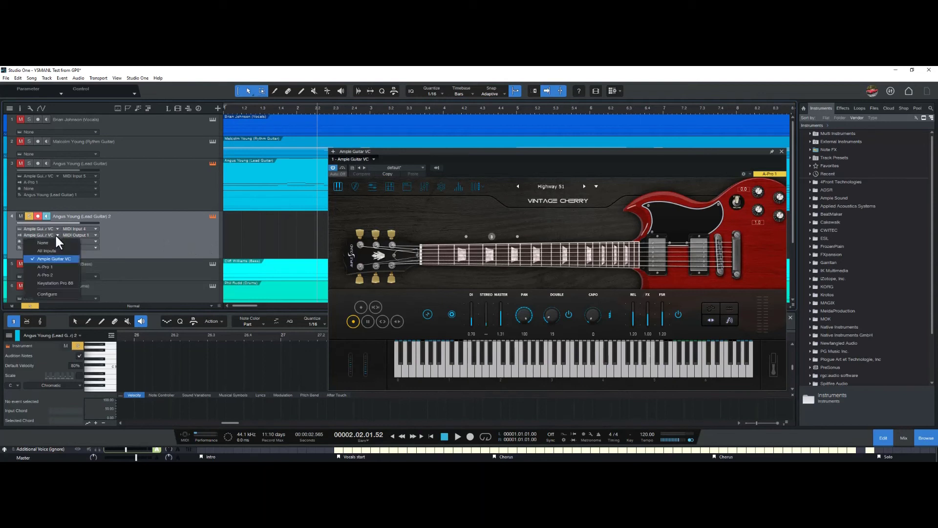
left_click(44, 265)
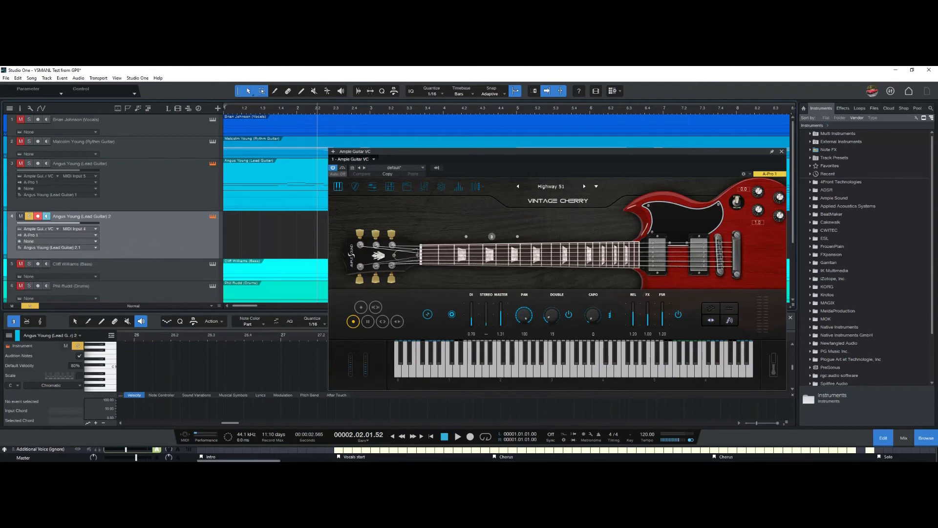
Step: Start song playback in Guitar Pro 8 to drive Ample Guitar VC in Studio One
key("alt+Tab")
key("alt+Tab")
left_click(381, 81)
key("alt+Tab")
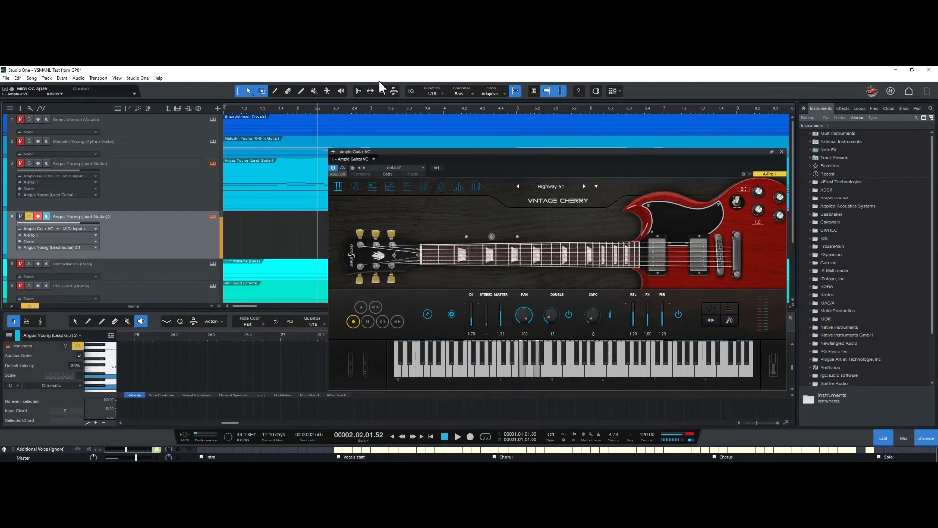
Step: Stop Guitar Pro 8 playback, rewind the score to bar 1, and return to Studio One
key("alt+Tab")
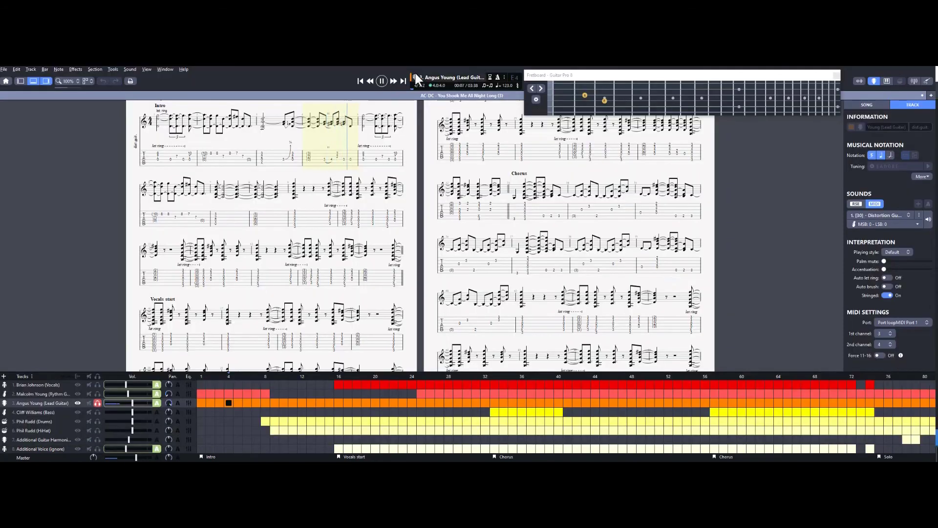
left_click(381, 80)
left_click(360, 80)
key("alt+Tab")
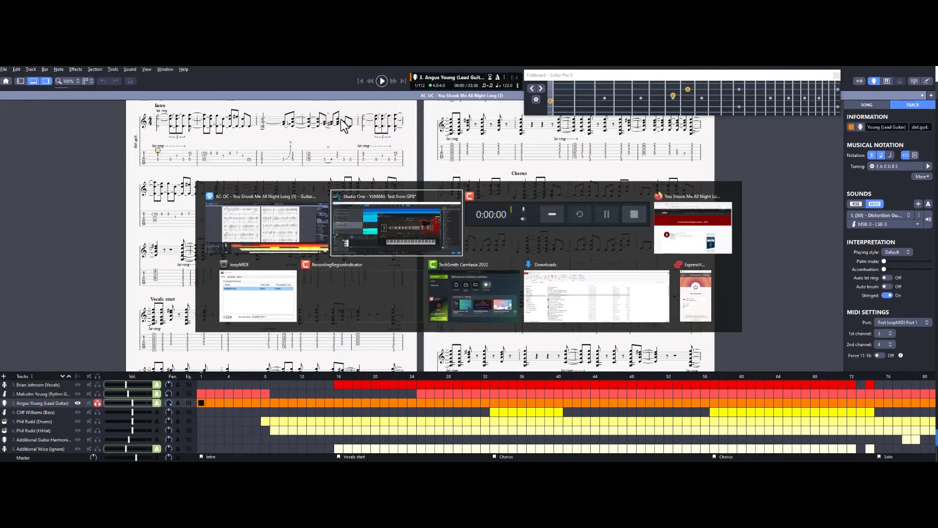